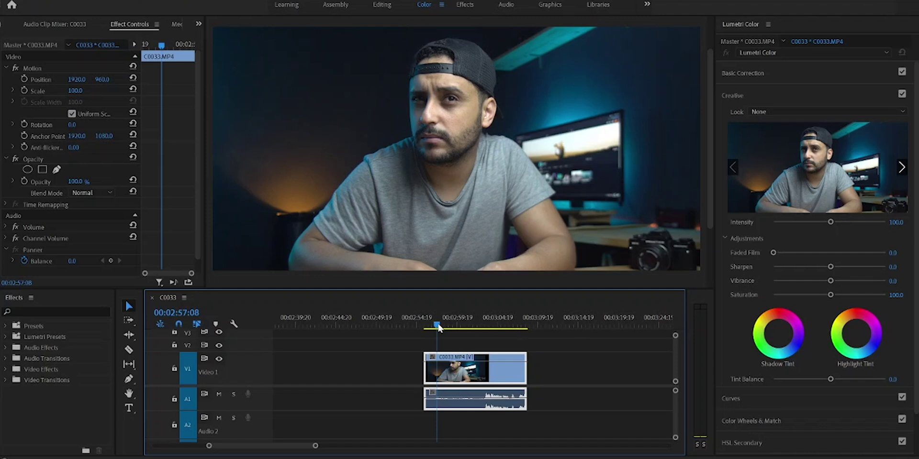
- After hearing the hiss, find DeNoise via 'DEN' and apply it to C0033.MP4's A1 audio
key(space)
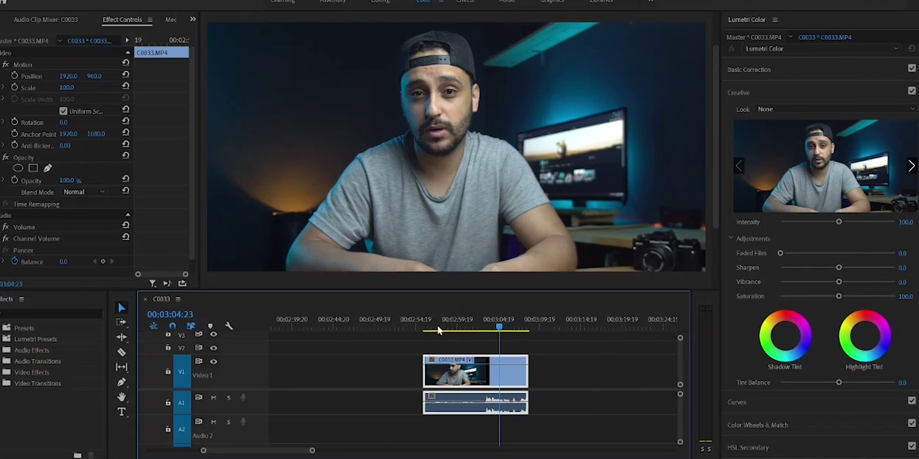
click(37, 317)
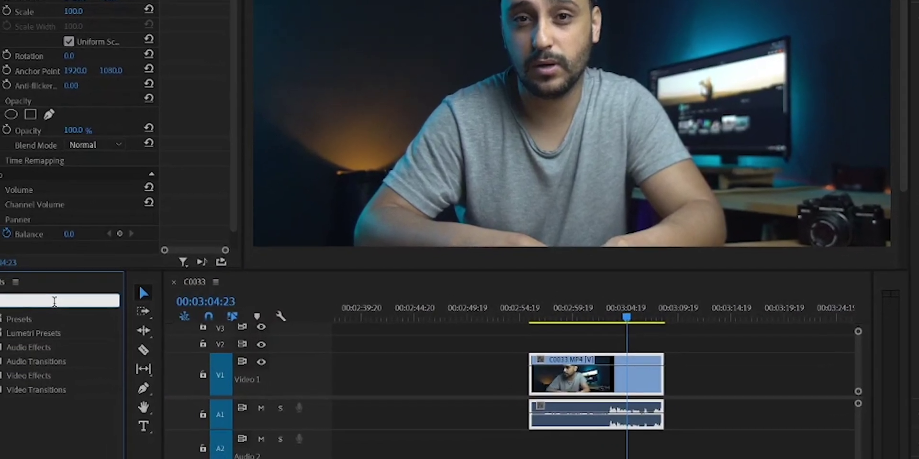
text(DEN)
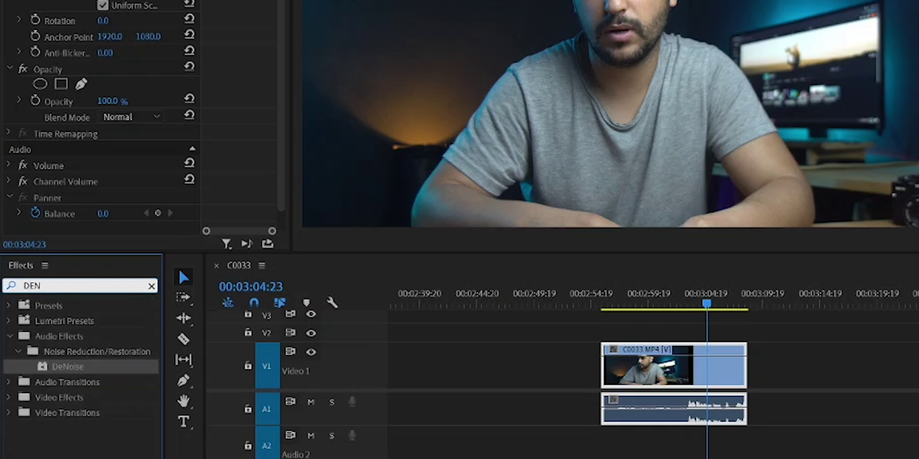
drag(68, 367, 661, 406)
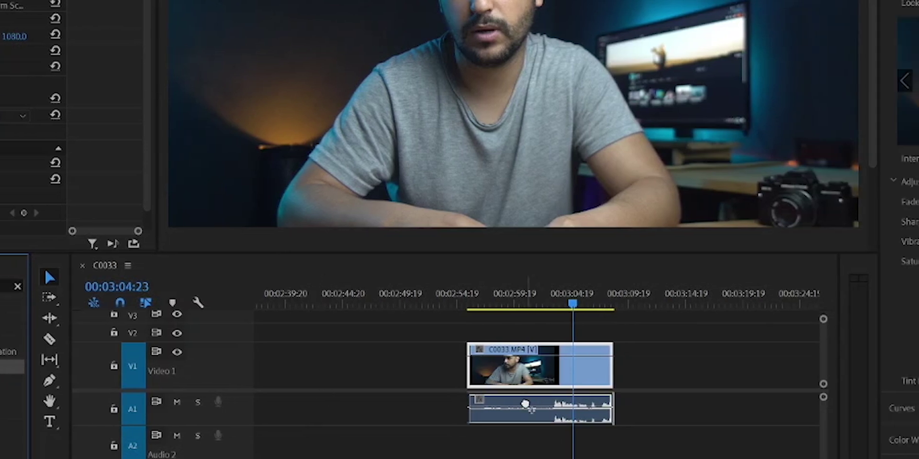
drag(526, 405, 527, 405)
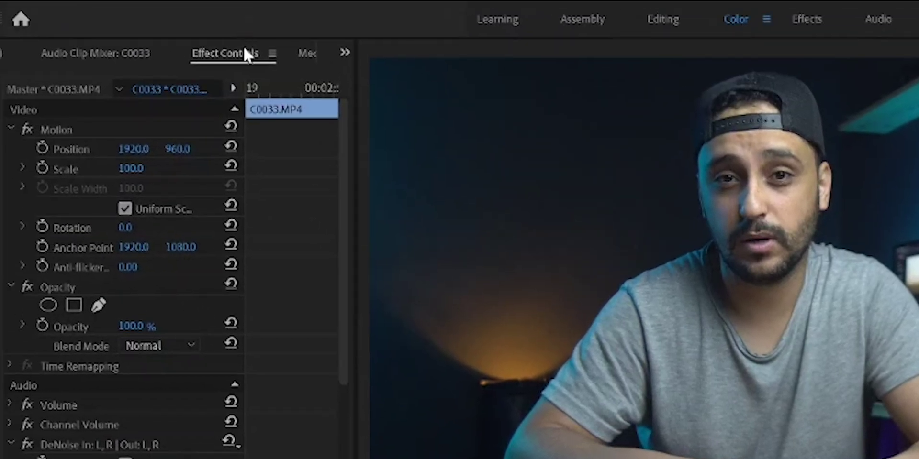
scroll(337, 179, down, 5)
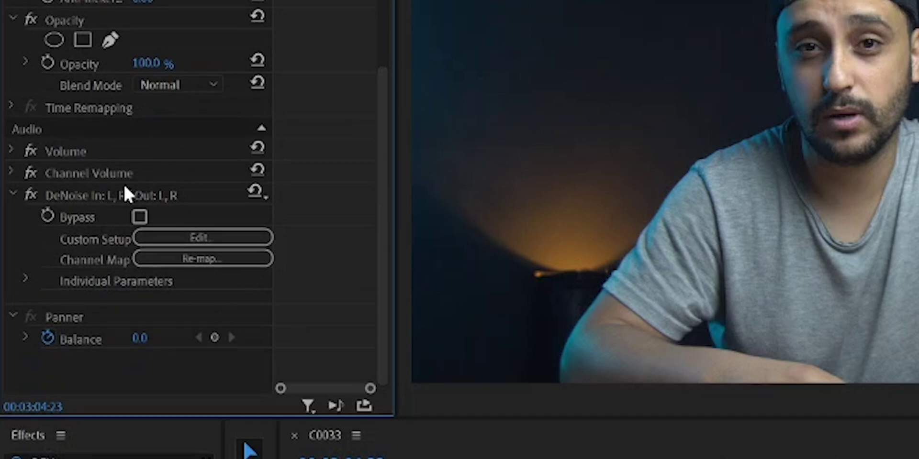
click(174, 236)
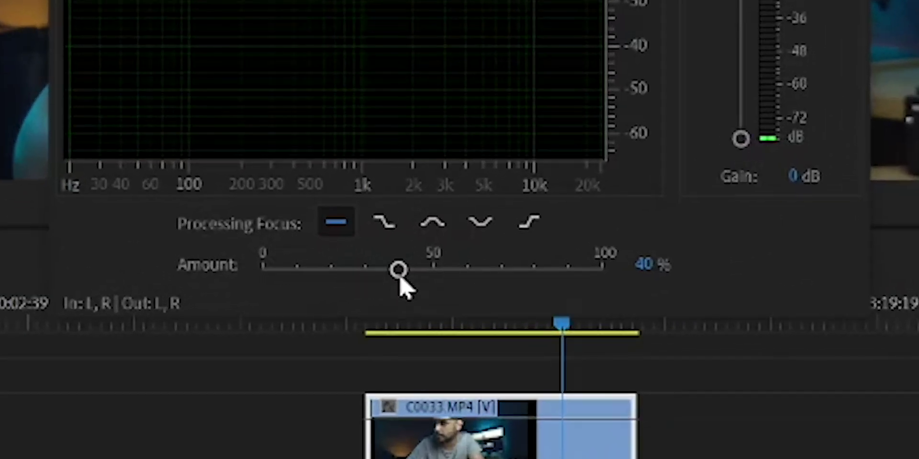
- Try DeNoise Amounts from 0% to 100% while moving the playhead, then settle near 58%
drag(401, 279, 433, 271)
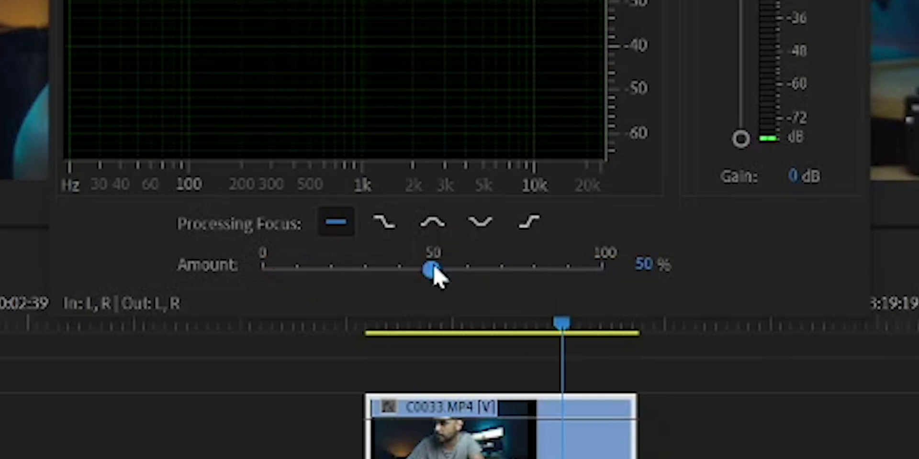
drag(449, 274, 293, 281)
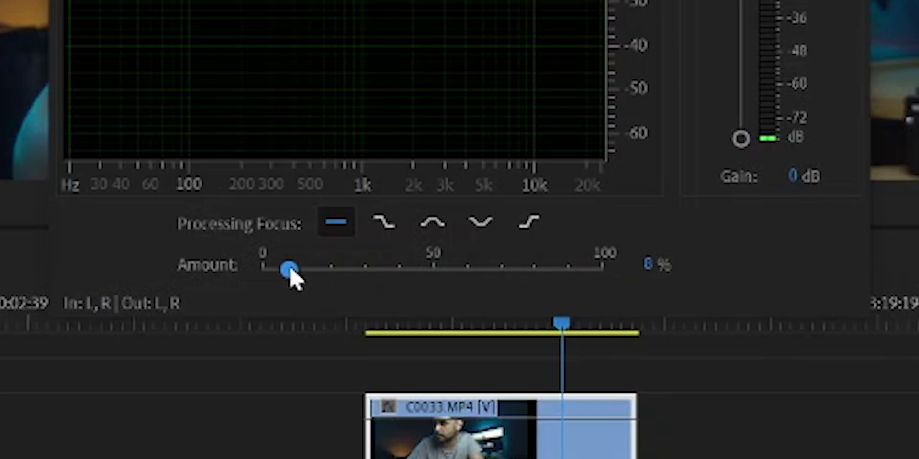
drag(290, 270, 261, 270)
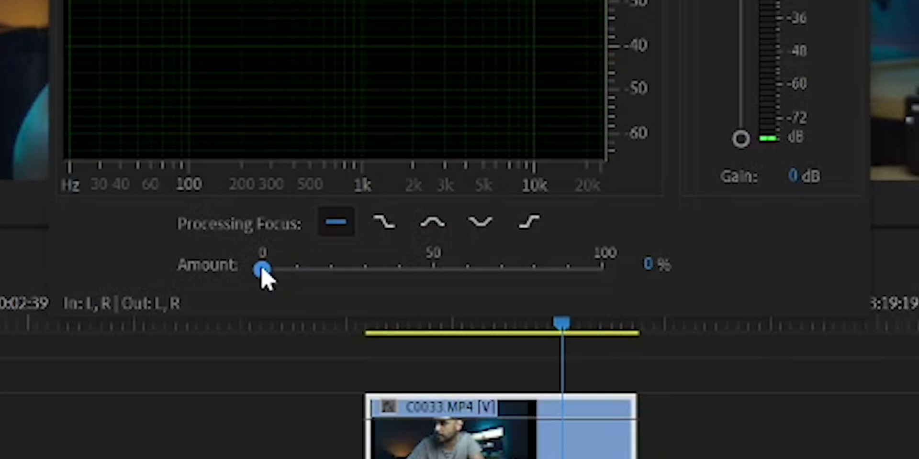
click(368, 325)
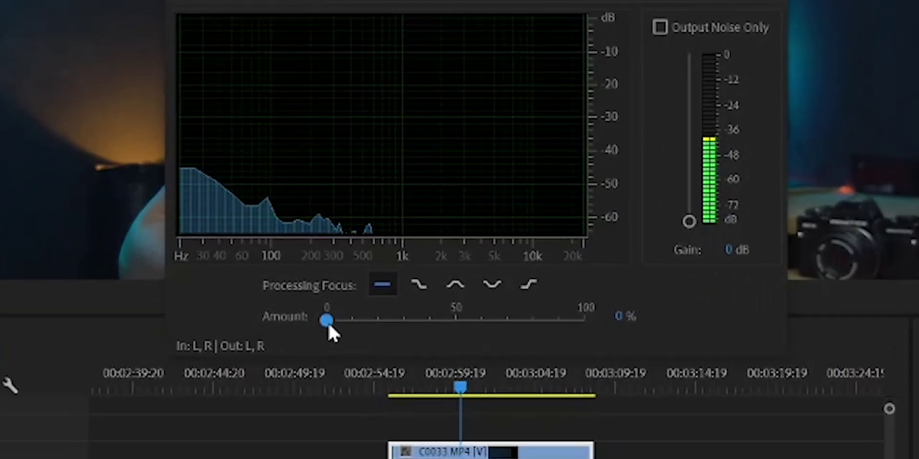
drag(354, 310, 597, 304)
click(399, 395)
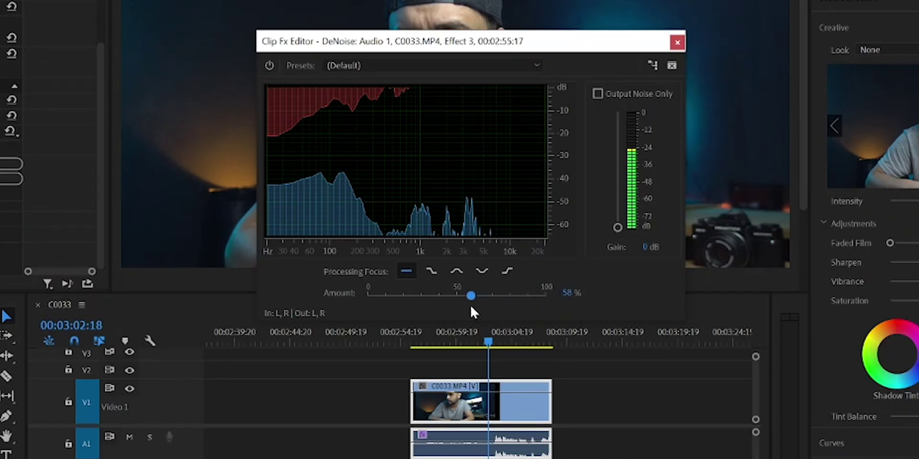
- Set DeNoise Amount to 60% and play back from 00:02:56:08 to judge the result
drag(474, 307, 475, 307)
click(419, 341)
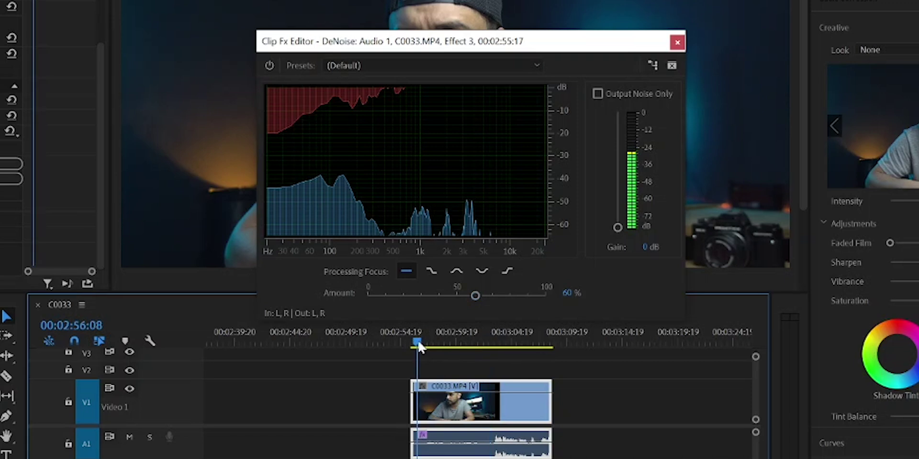
key(space)
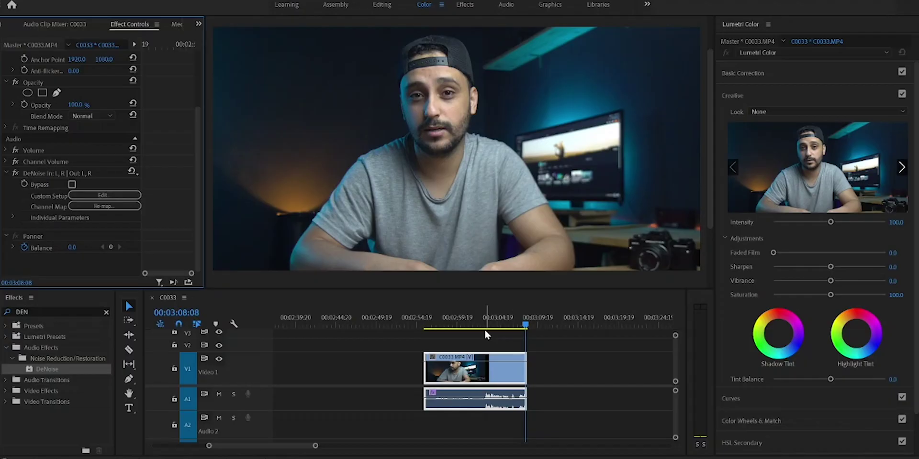
- Delete DeNoise from the clip and send its audio to Audition as C0033 Audio Extracted.wav
click(41, 175)
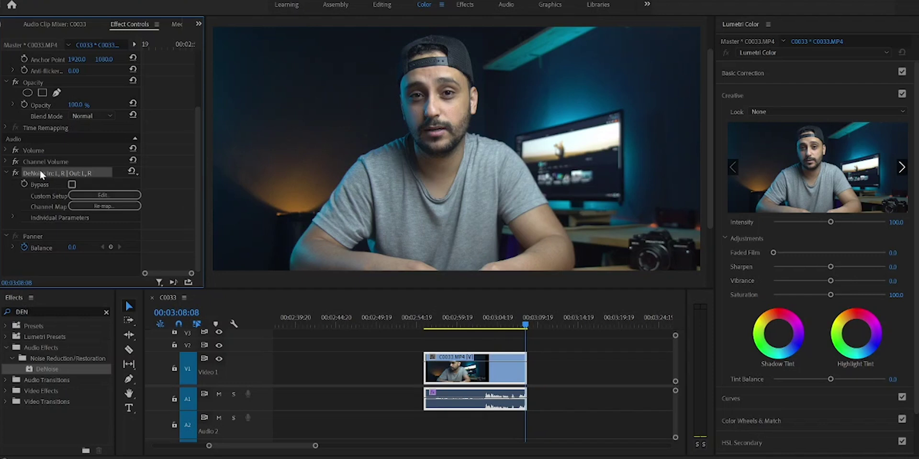
key(Delete)
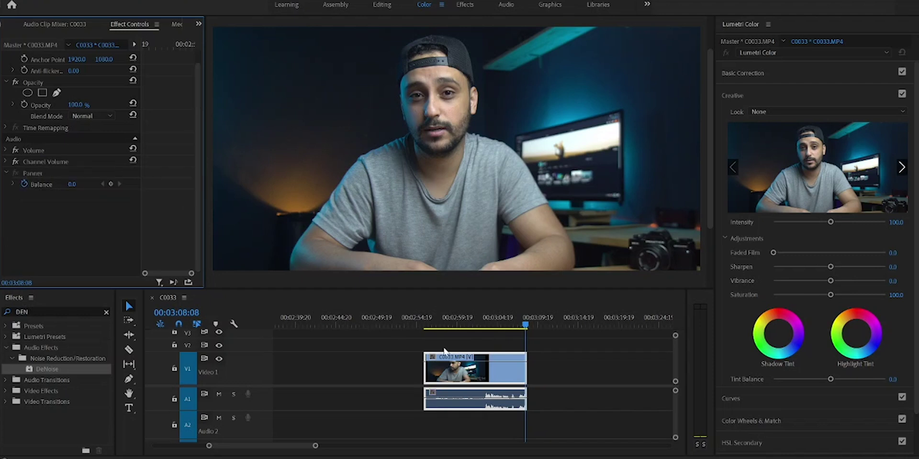
right_click(488, 377)
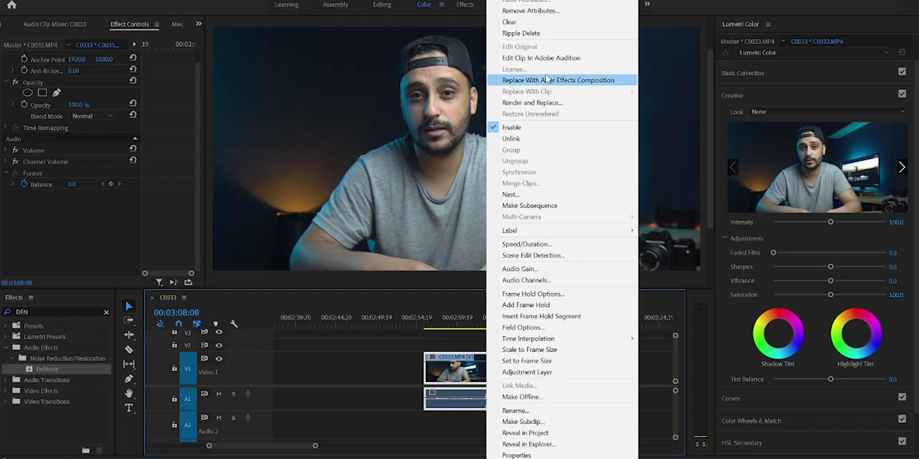
click(551, 60)
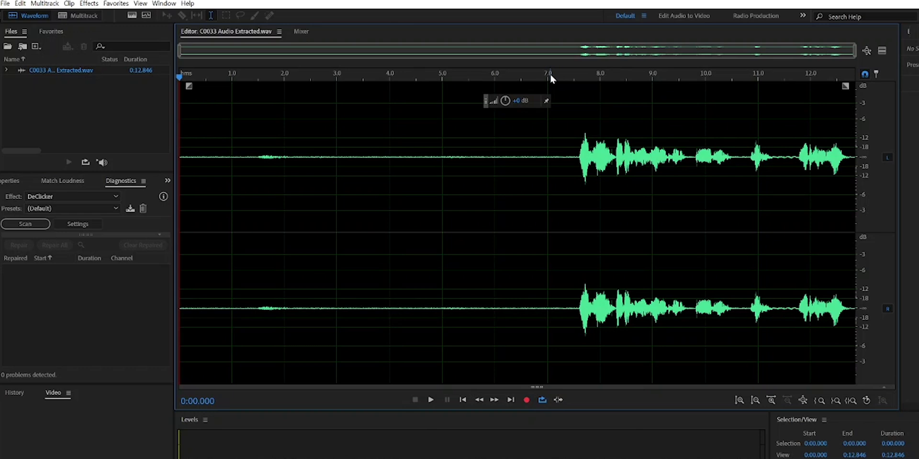
key(space)
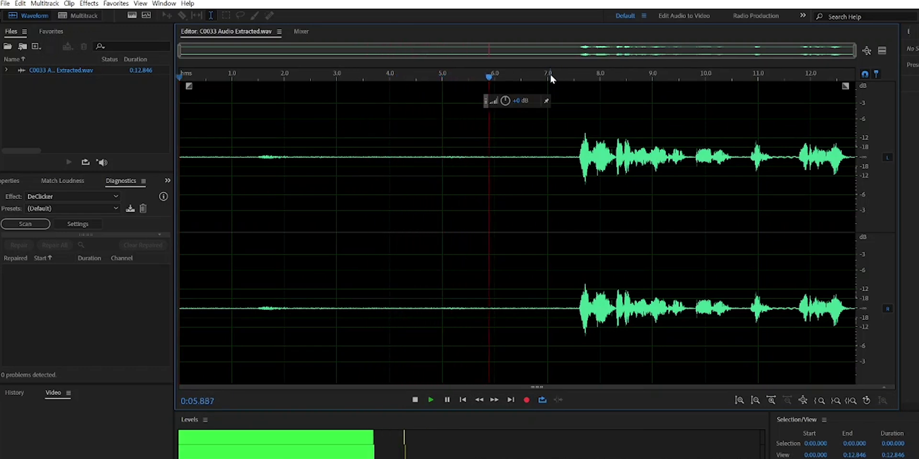
- Stop playback, select the silent 5.477–7.286 s stretch, and expand the spectral frequency display
key(space)
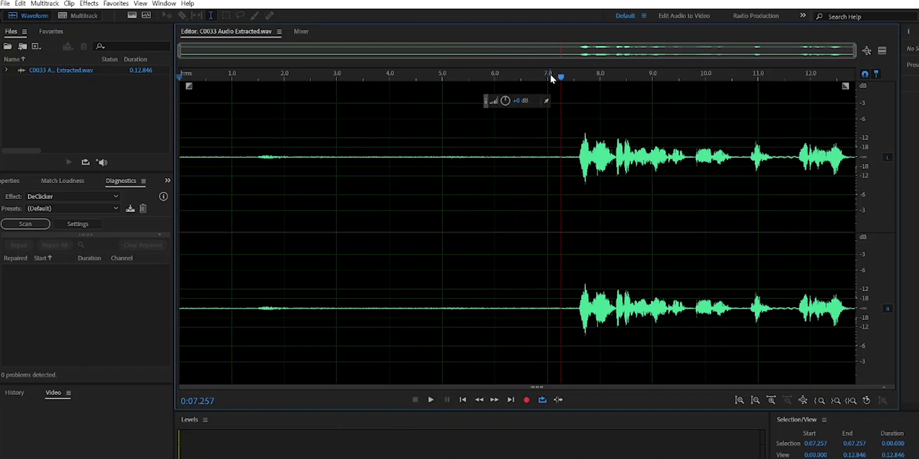
click(563, 160)
drag(563, 161, 467, 161)
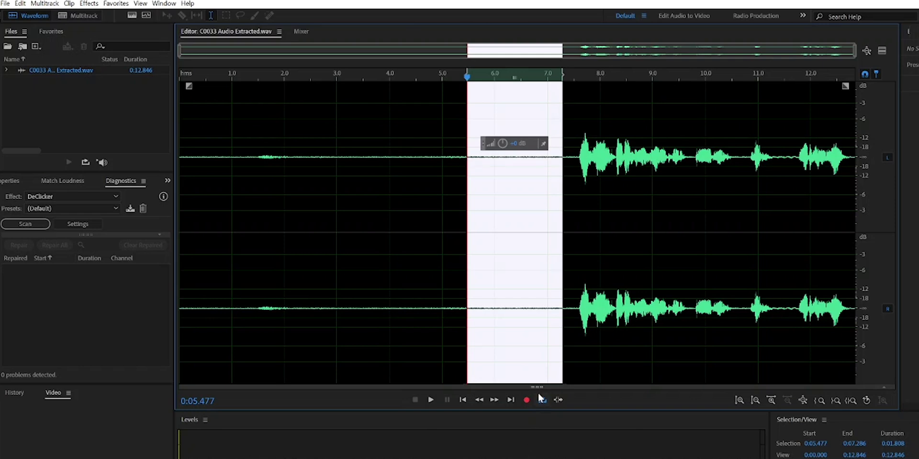
drag(538, 385, 483, 196)
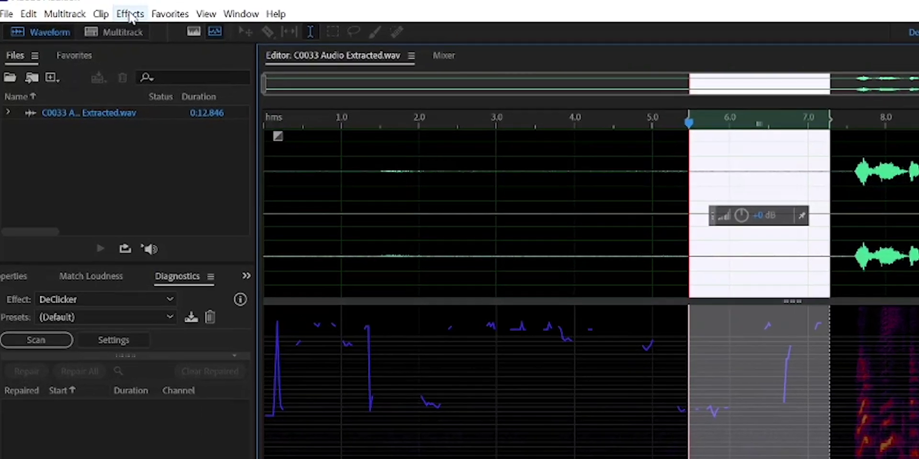
- Capture a noise print from the 5.477–7.286 s selection, then select the entire 12.846 s file
click(88, 4)
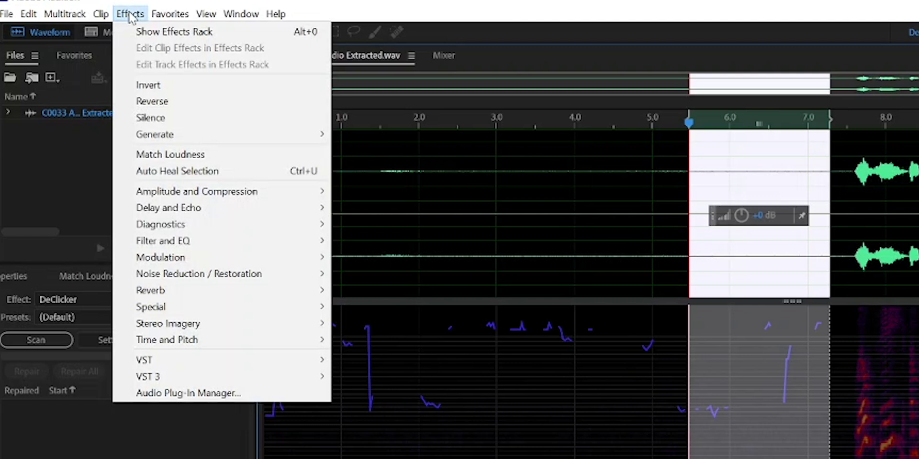
mouse_move(202, 273)
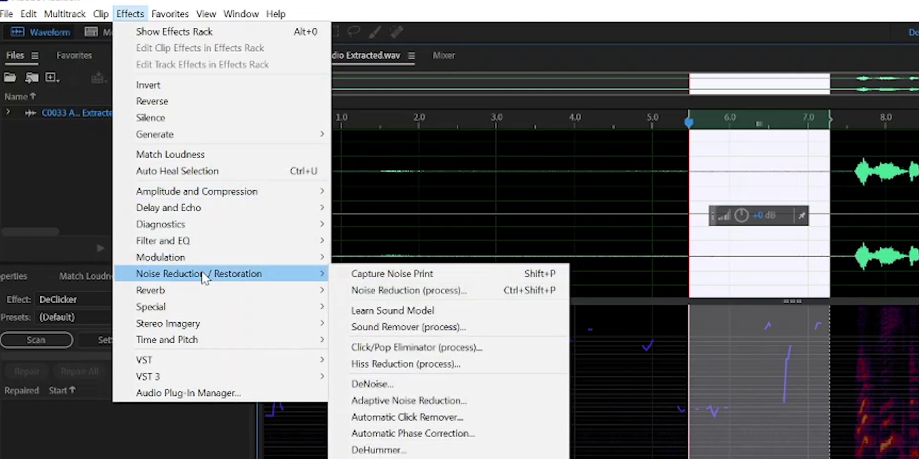
click(388, 274)
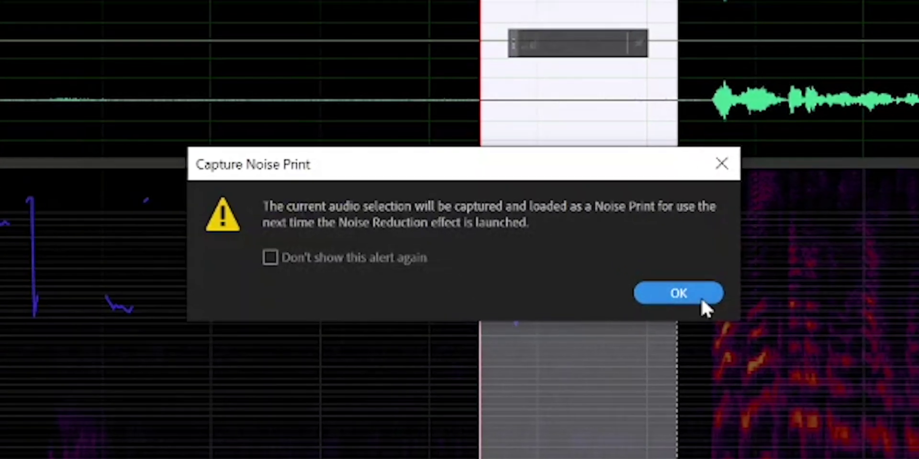
click(697, 293)
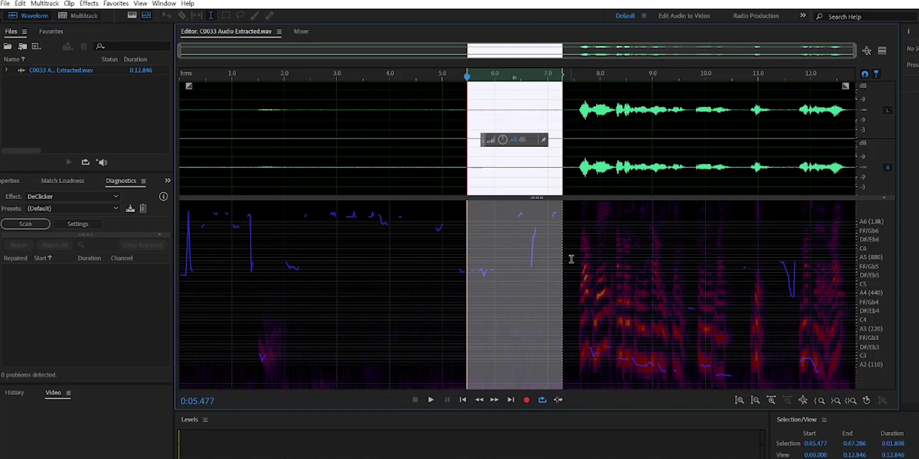
key(ctrl+a)
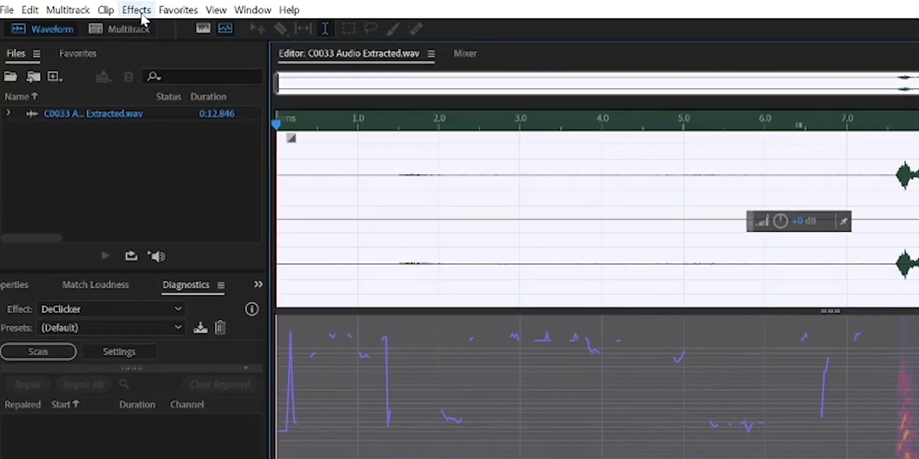
- Open the Noise Reduction (process) effect and preview it, toggling Output Noise Only on and off
click(91, 4)
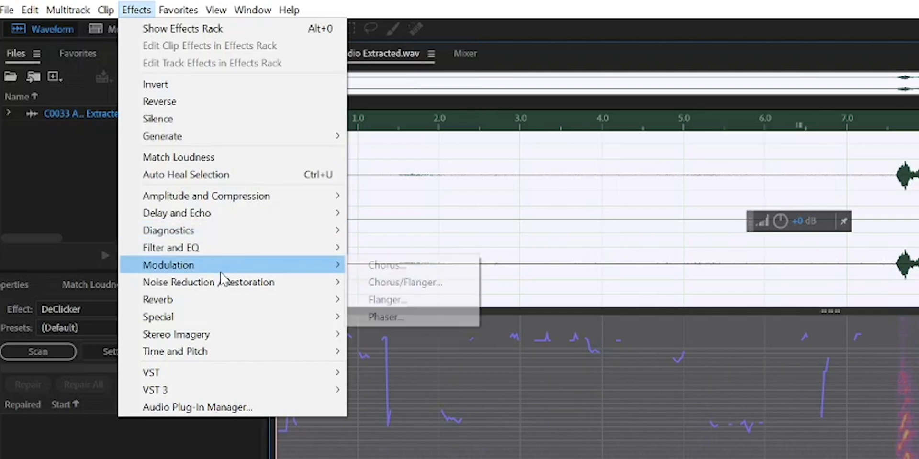
mouse_move(216, 281)
click(419, 302)
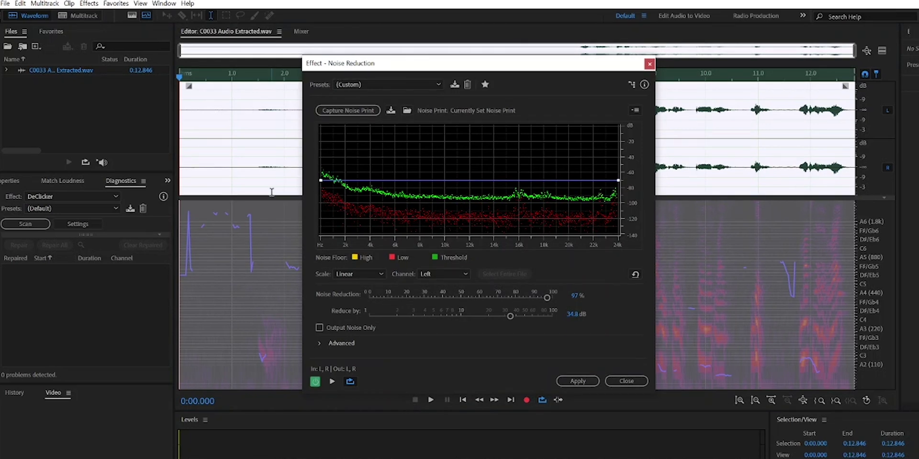
key(space)
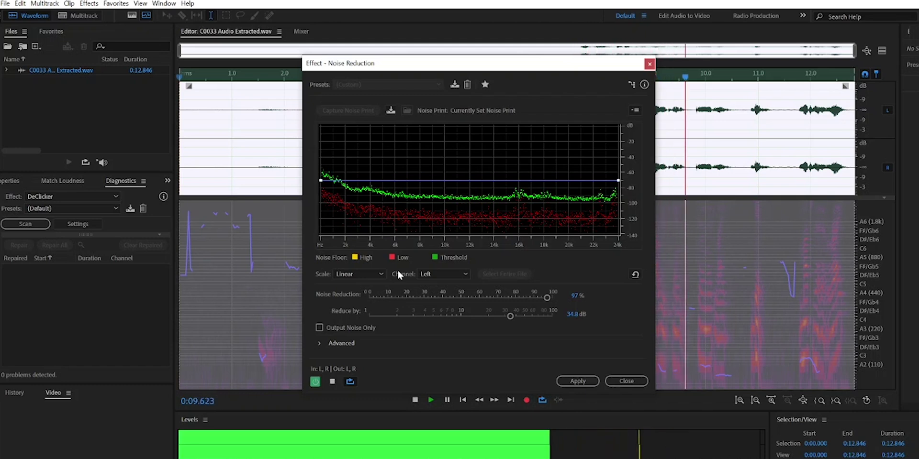
key(space)
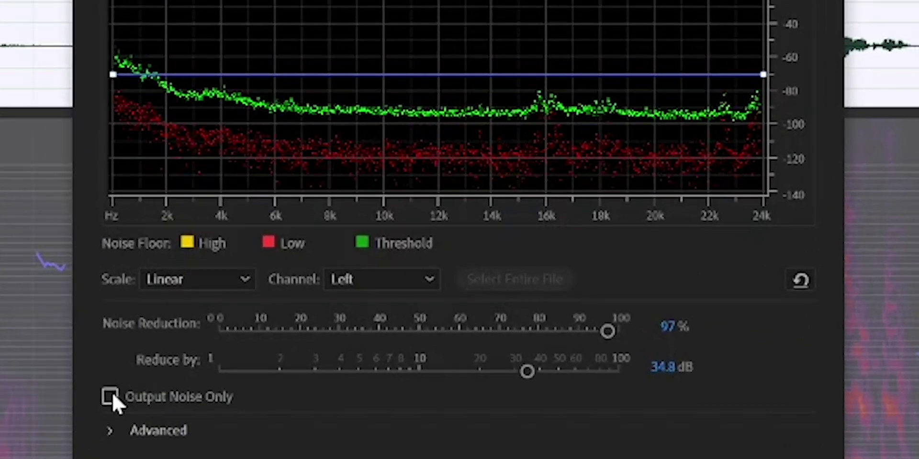
click(110, 397)
click(108, 396)
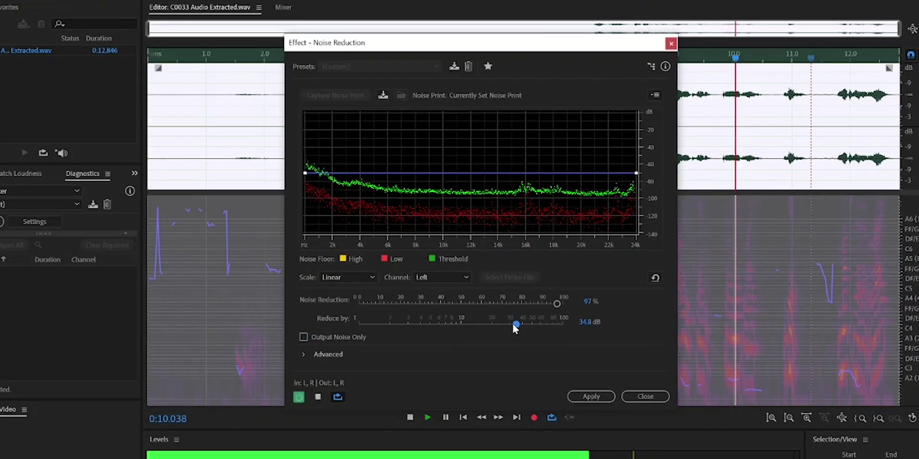
- Set Reduce by to 24 dB and Noise Reduction to 81%, then apply it
drag(513, 325, 495, 321)
drag(523, 383, 531, 382)
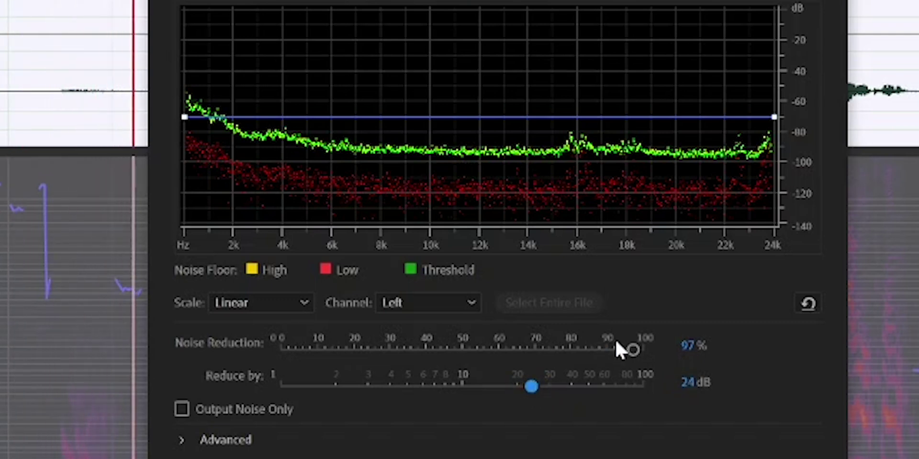
drag(631, 348, 573, 350)
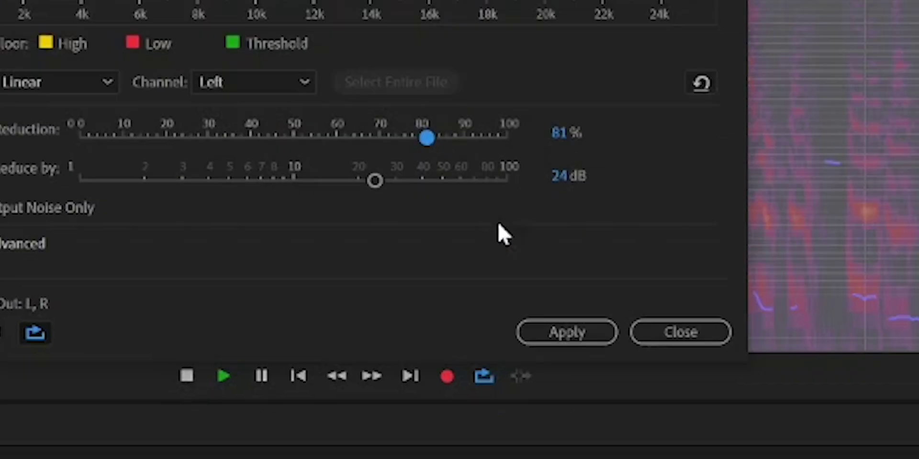
click(560, 330)
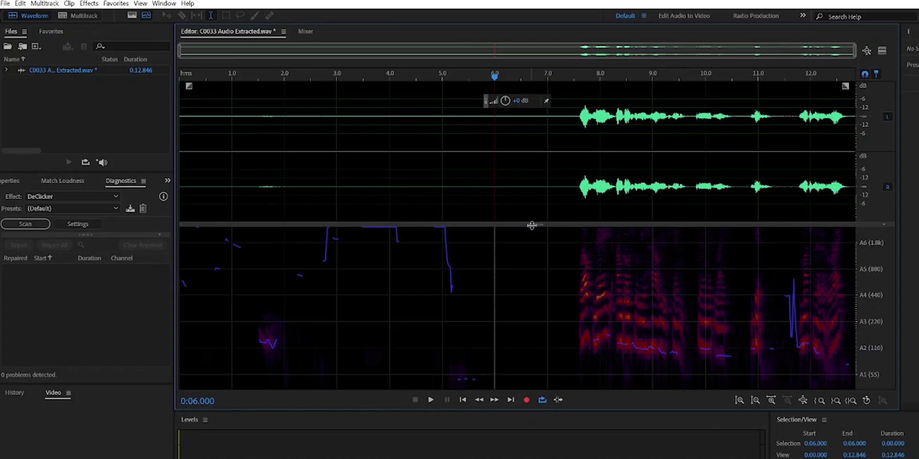
- Collapse the spectral view and zoom in and out to inspect the flattened quiet stretch
drag(533, 221, 543, 391)
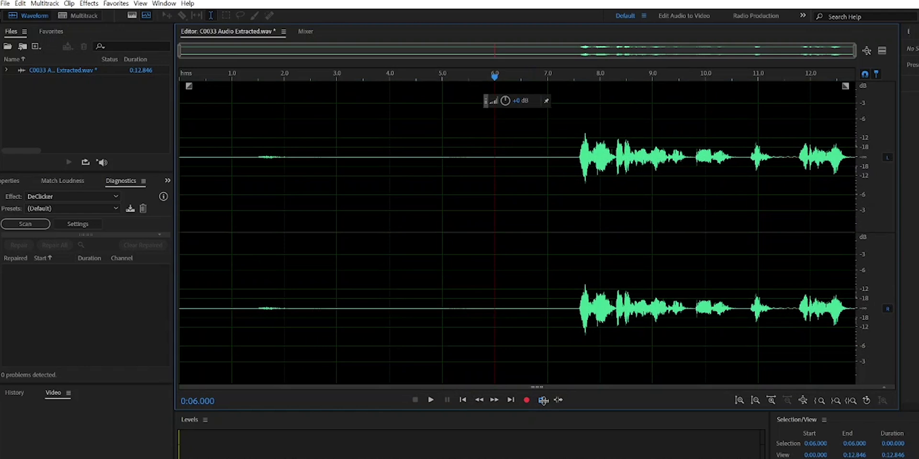
scroll(509, 151, up, 10)
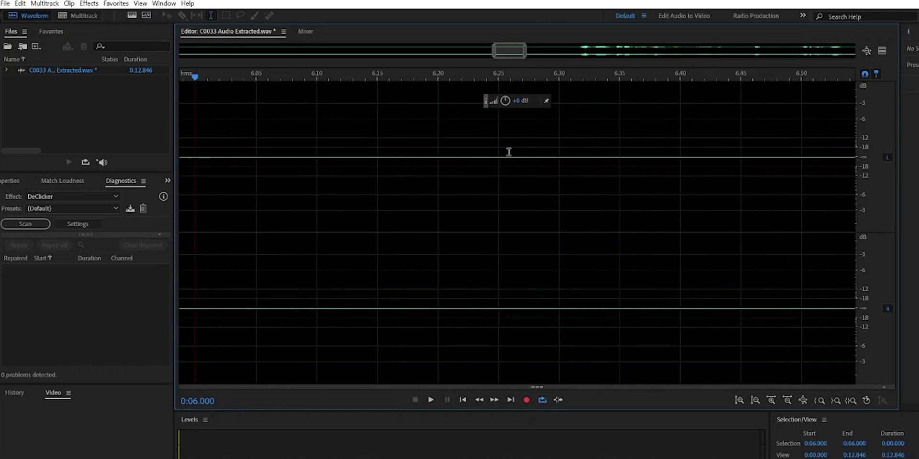
scroll(508, 152, down, 8)
scroll(509, 152, up, 10)
scroll(509, 152, down, 10)
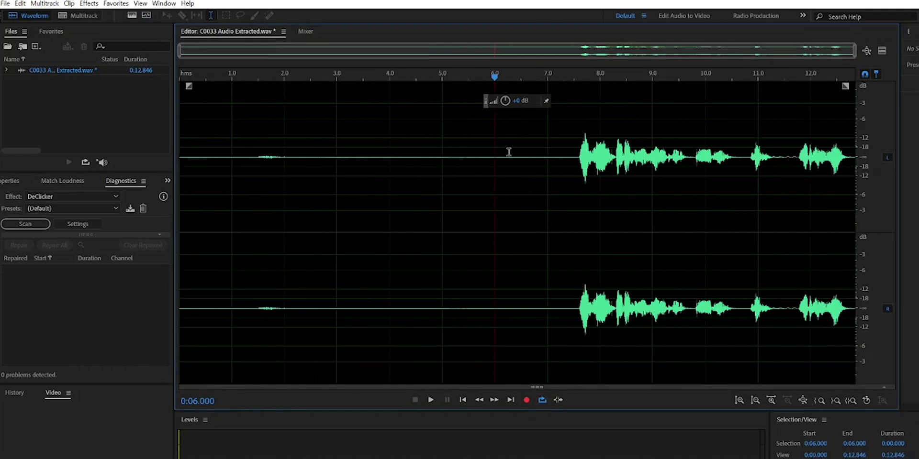